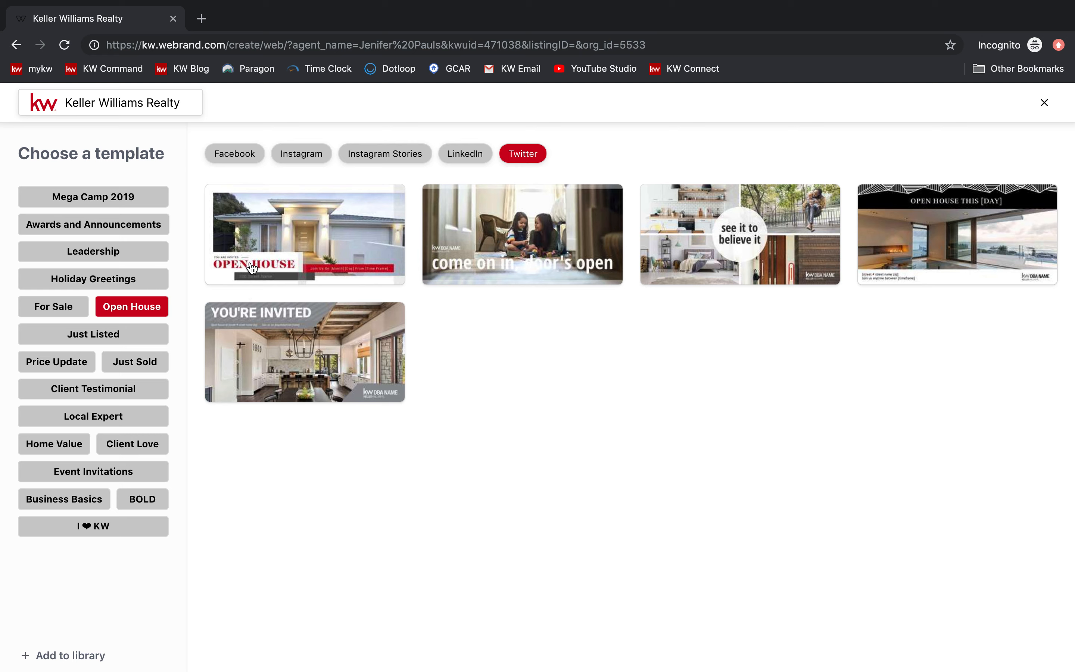
Open the Facebook open house template with the headline "come on in, door's open" for editing.
click(250, 158)
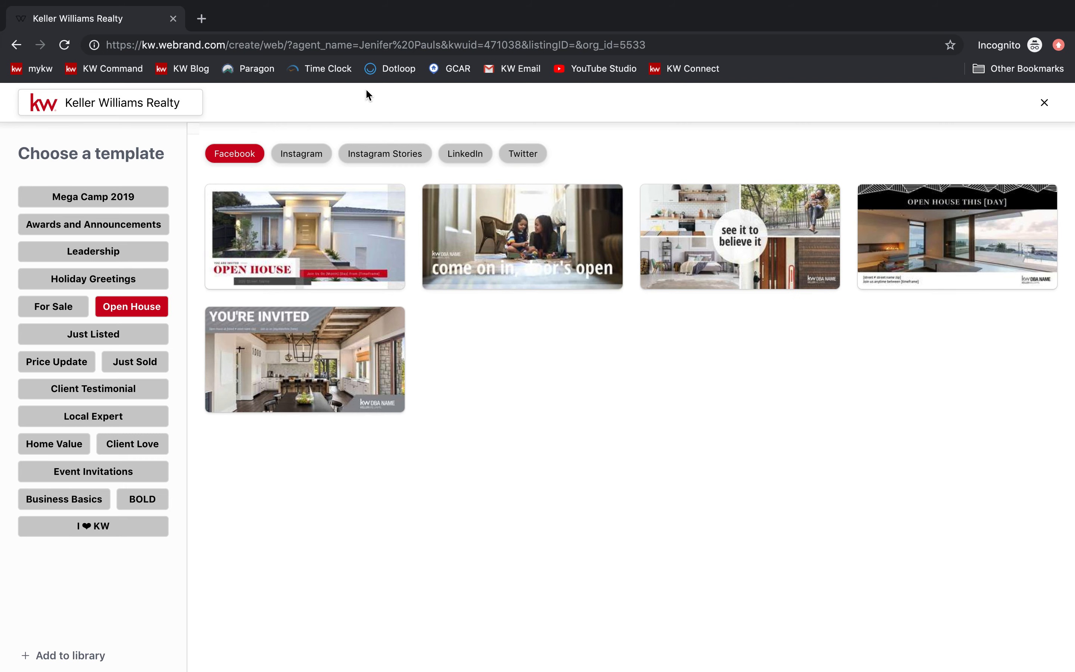
mouse_move(578, 231)
mouse_move(316, 270)
click(529, 229)
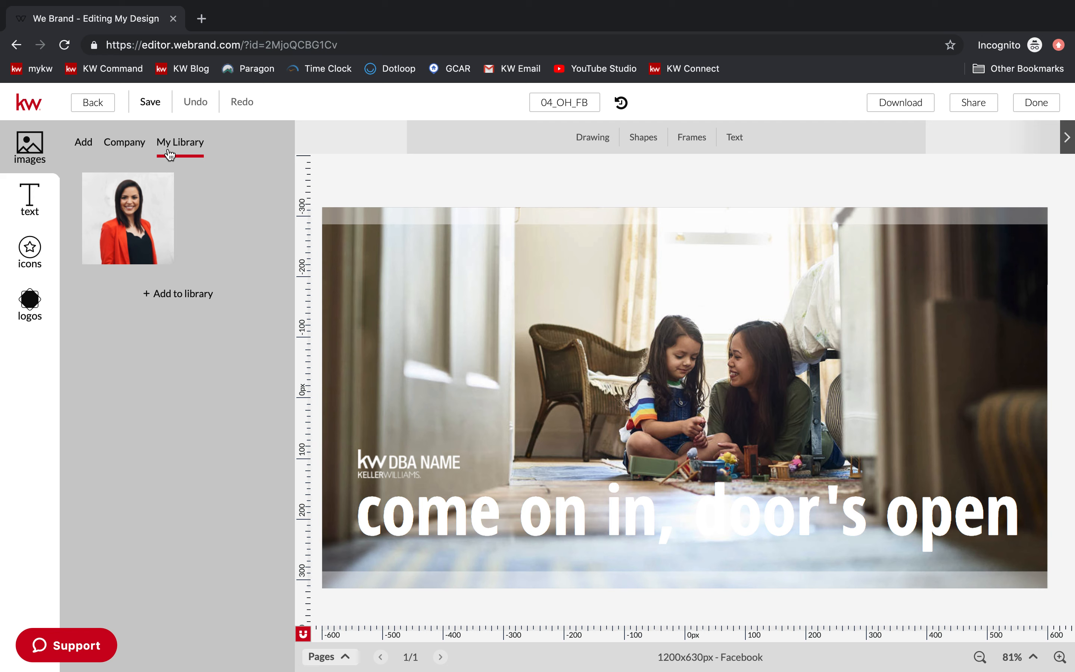
Browse the company's KW Stock Images folder for available photos.
click(142, 149)
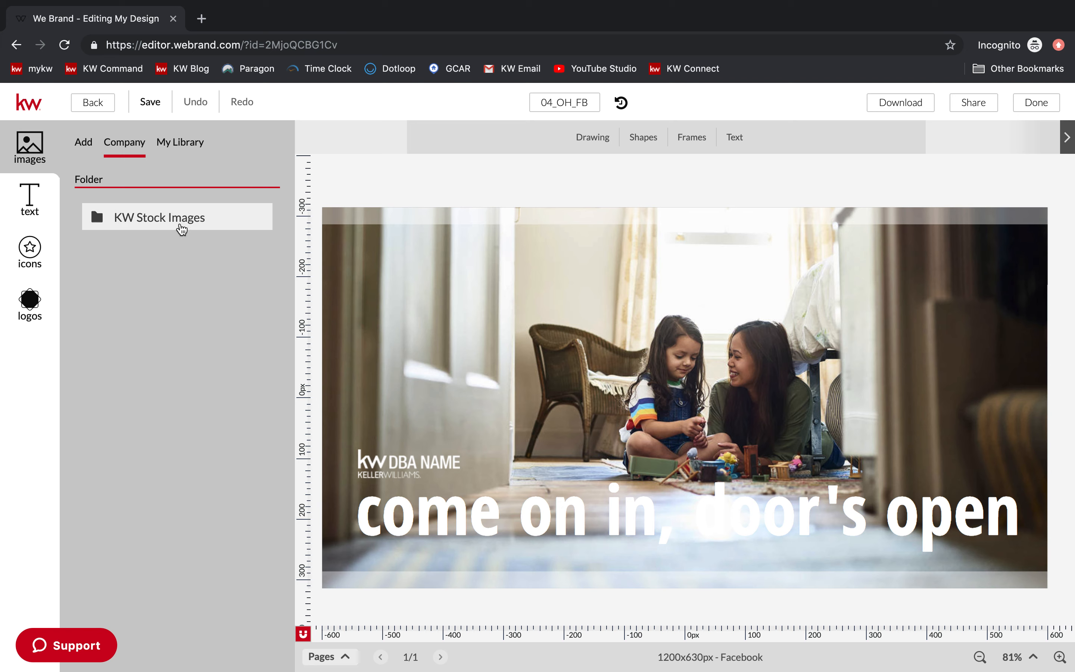
click(140, 216)
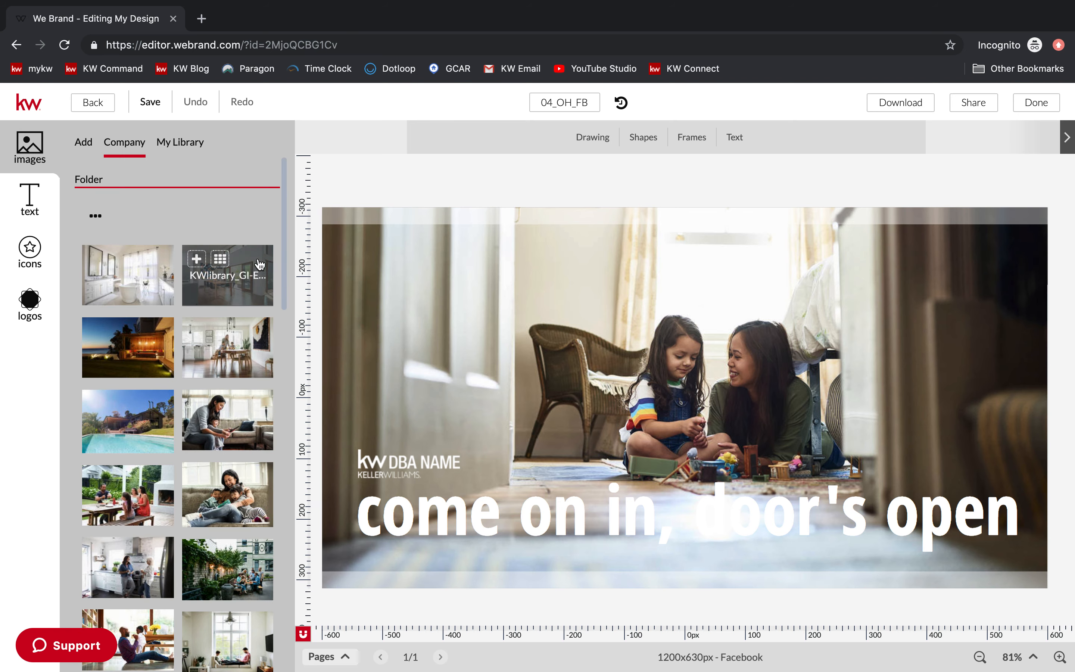
scroll(231, 400, down, 6)
scroll(234, 401, down, 5)
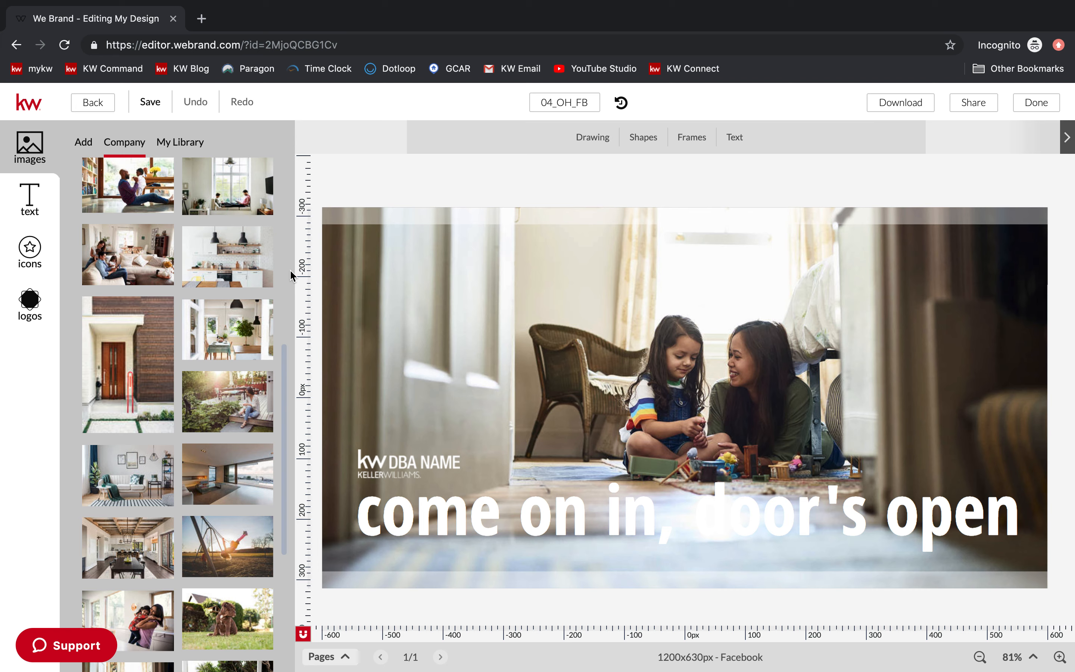
scroll(244, 298, down, 3)
mouse_move(247, 302)
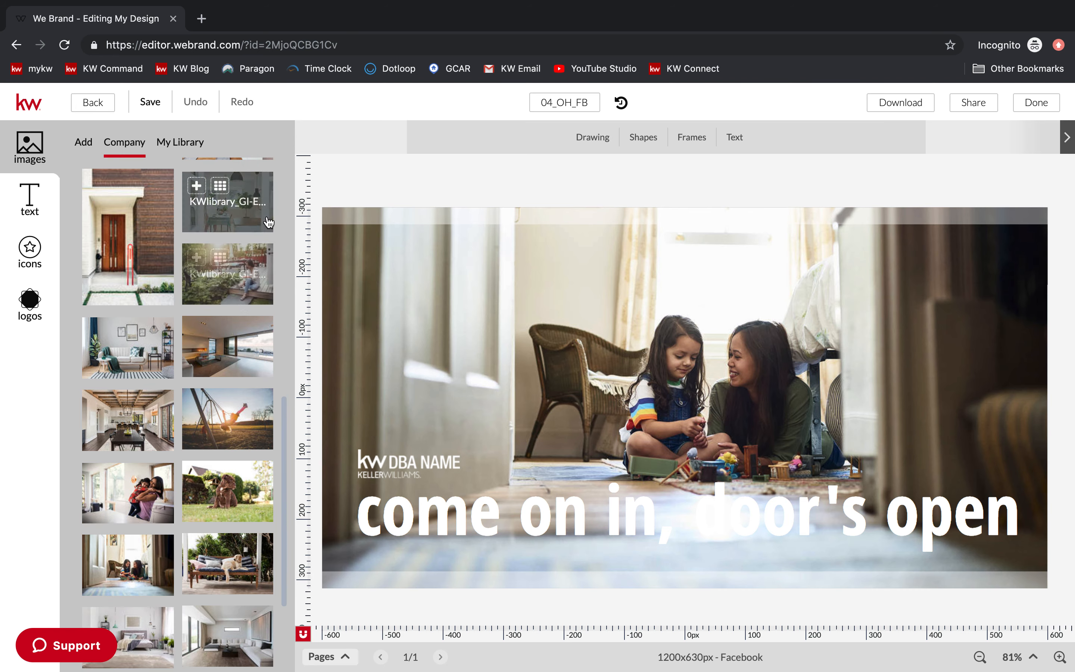
scroll(272, 216, up, 5)
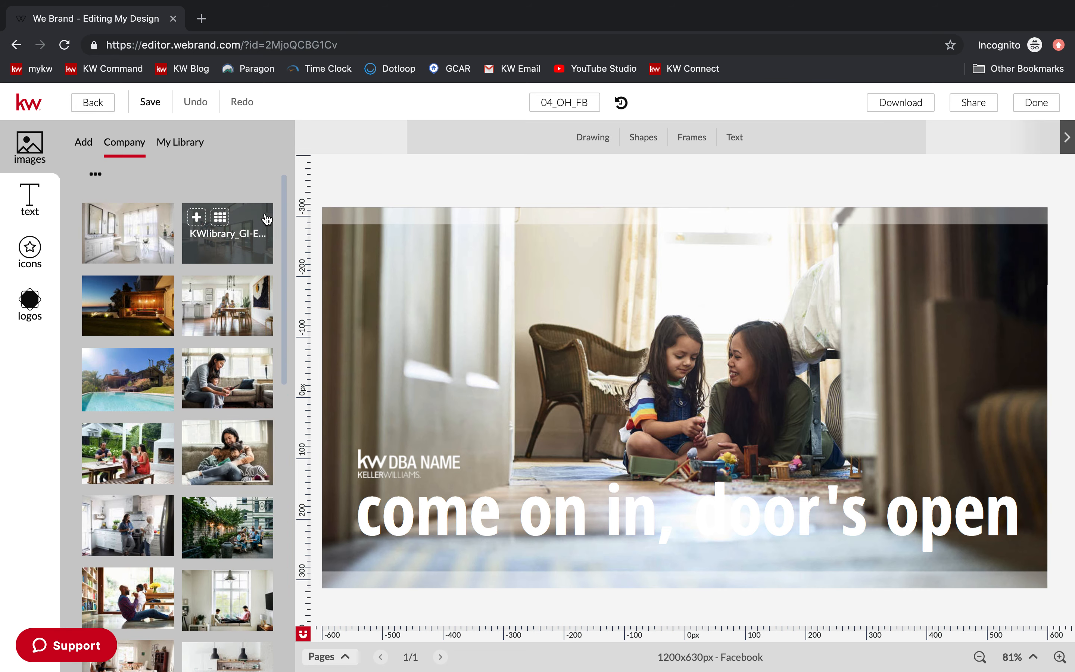
Try importing images from Google Drive and abandon its sign-in page.
click(85, 144)
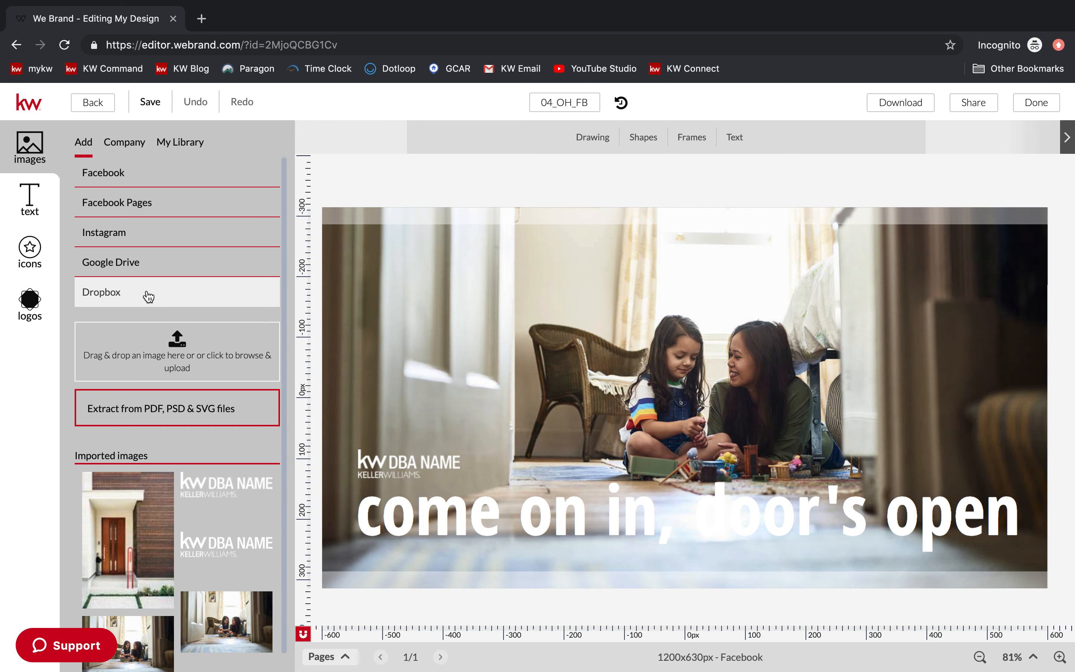
click(141, 275)
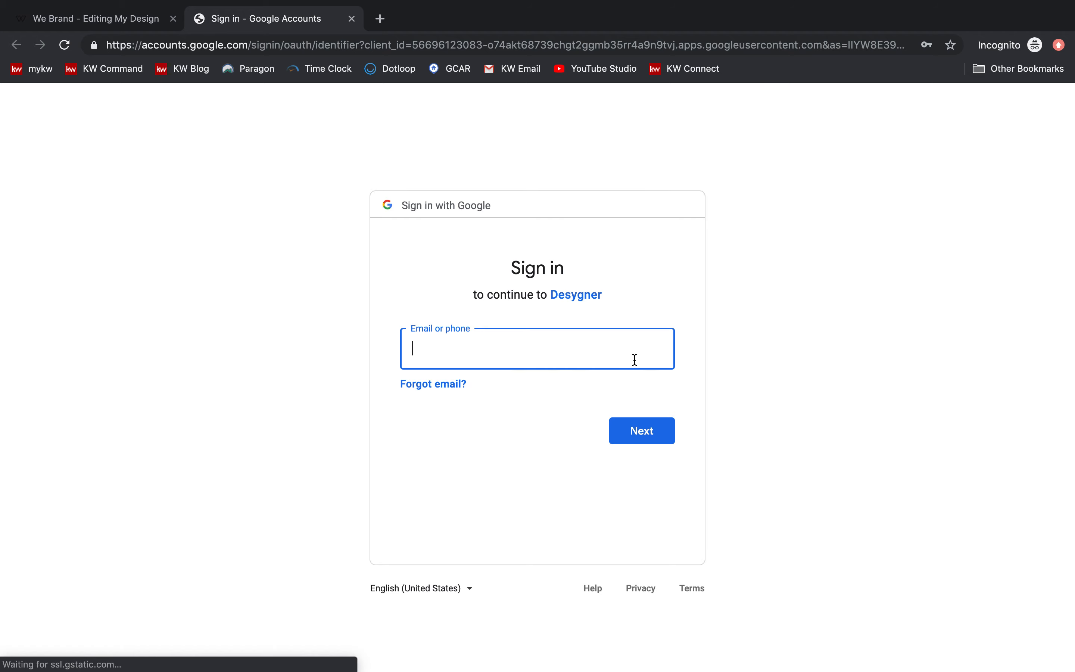
click(352, 19)
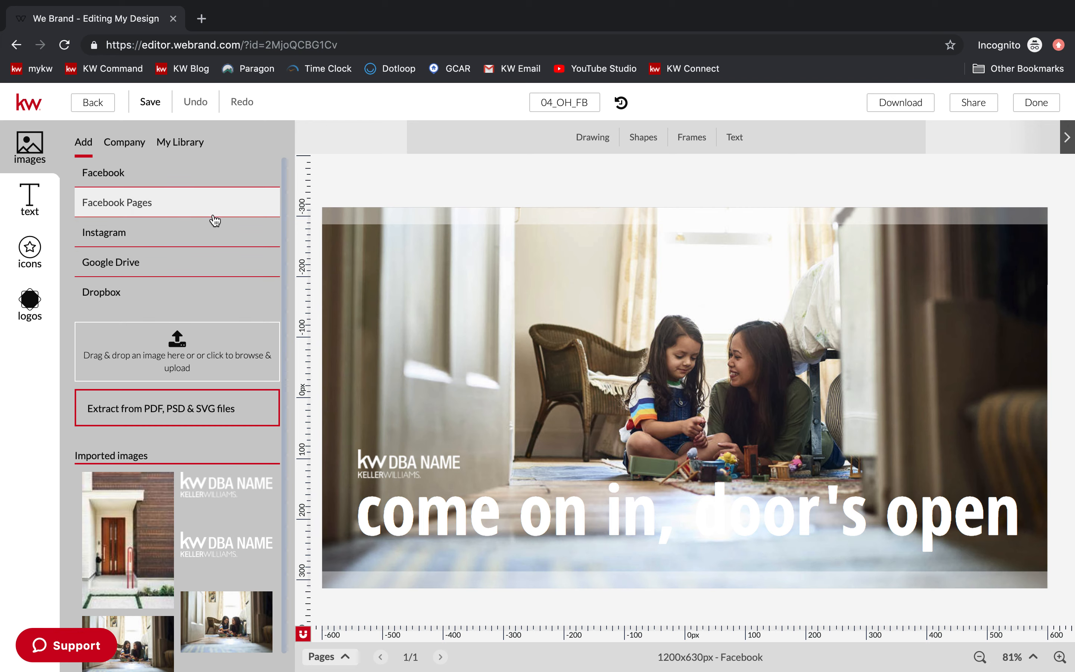
Connect Facebook as an image source with the account e-mail and password, and collapse its album list.
click(231, 182)
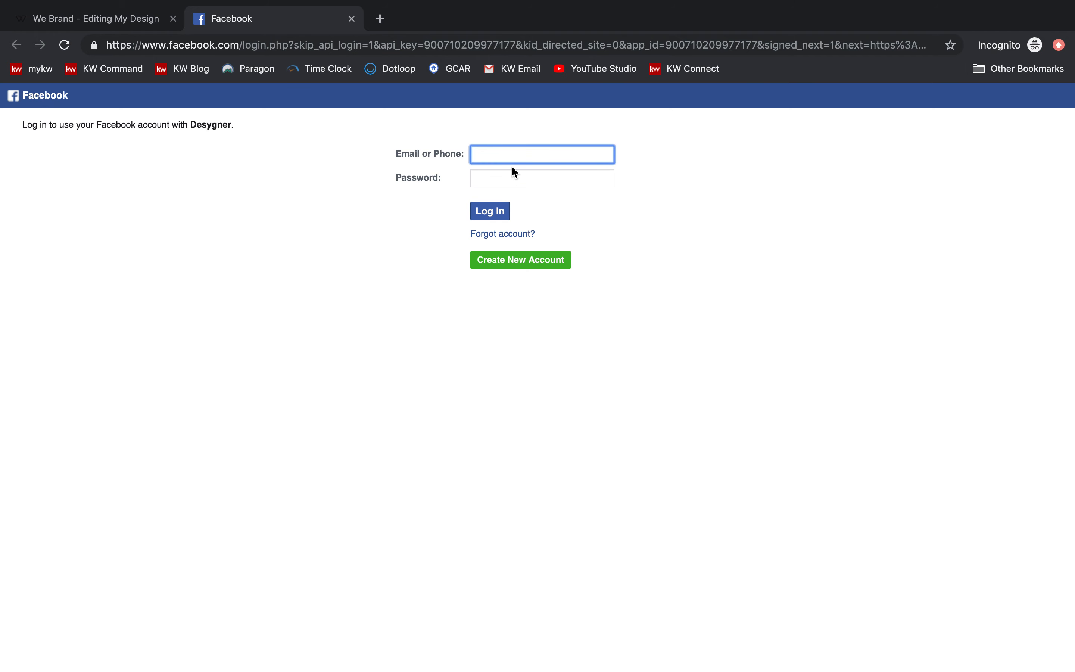
text(je)
key(Down)
key(Tab)
text(•••••••••••)
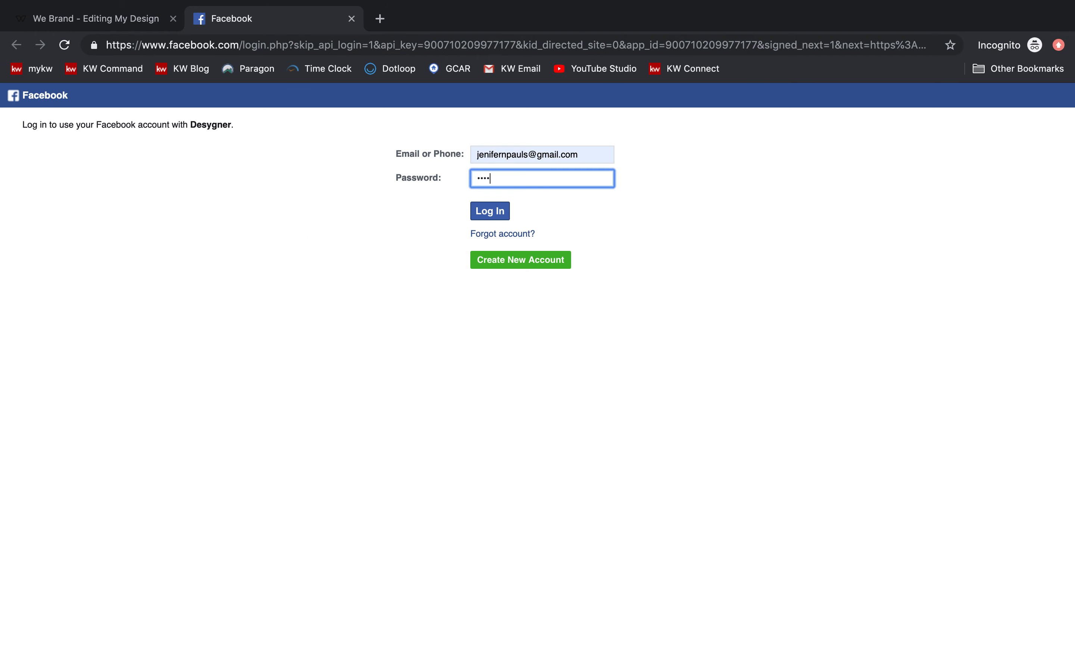
key(Return)
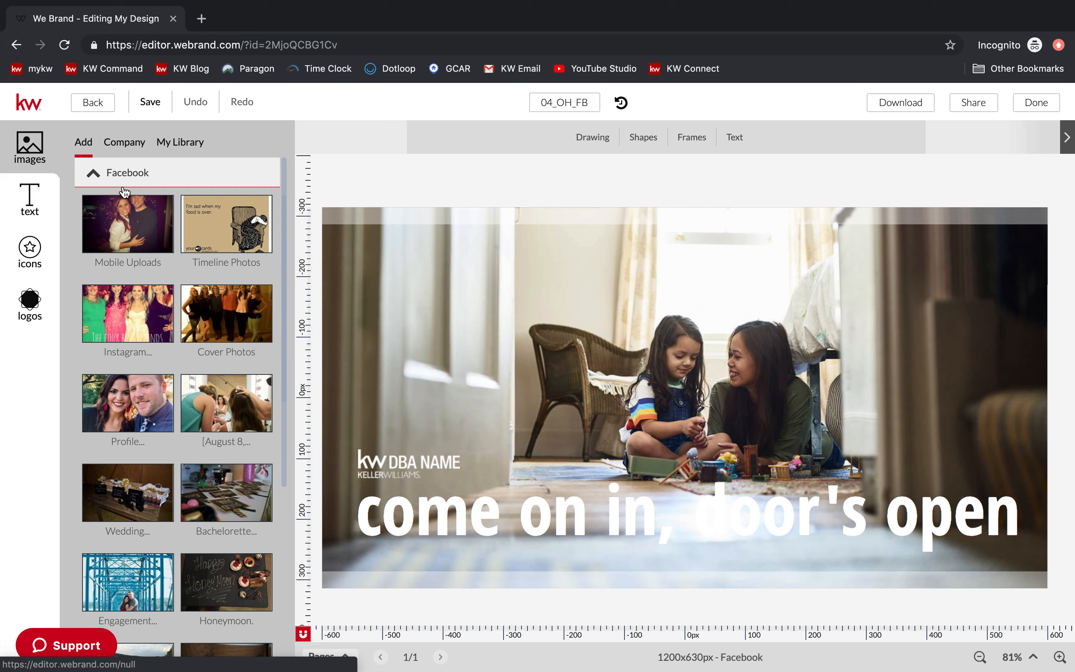
click(124, 174)
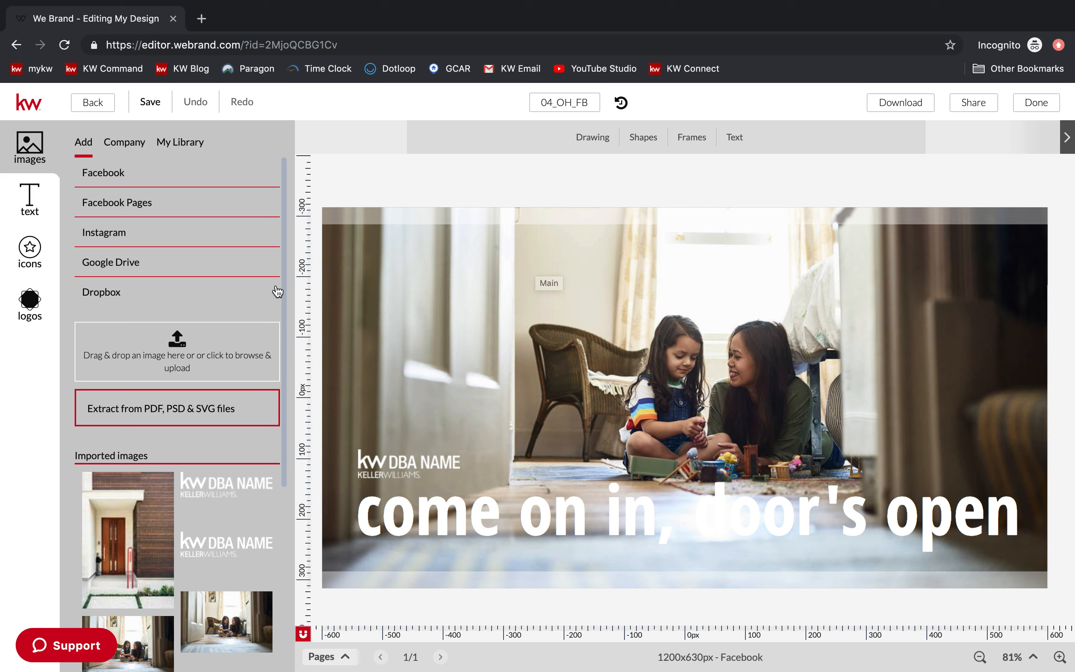
Insert "Each Keller Williams Office is Independently Owned and Operated" from the personal text library, widened to one line and filled white.
click(31, 210)
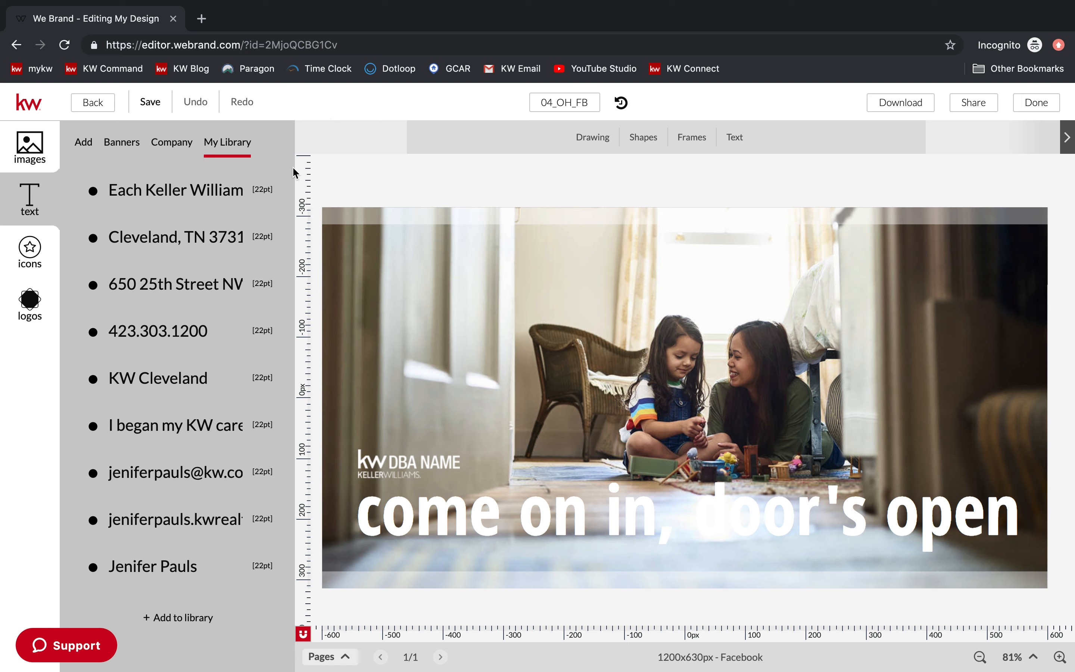
click(218, 190)
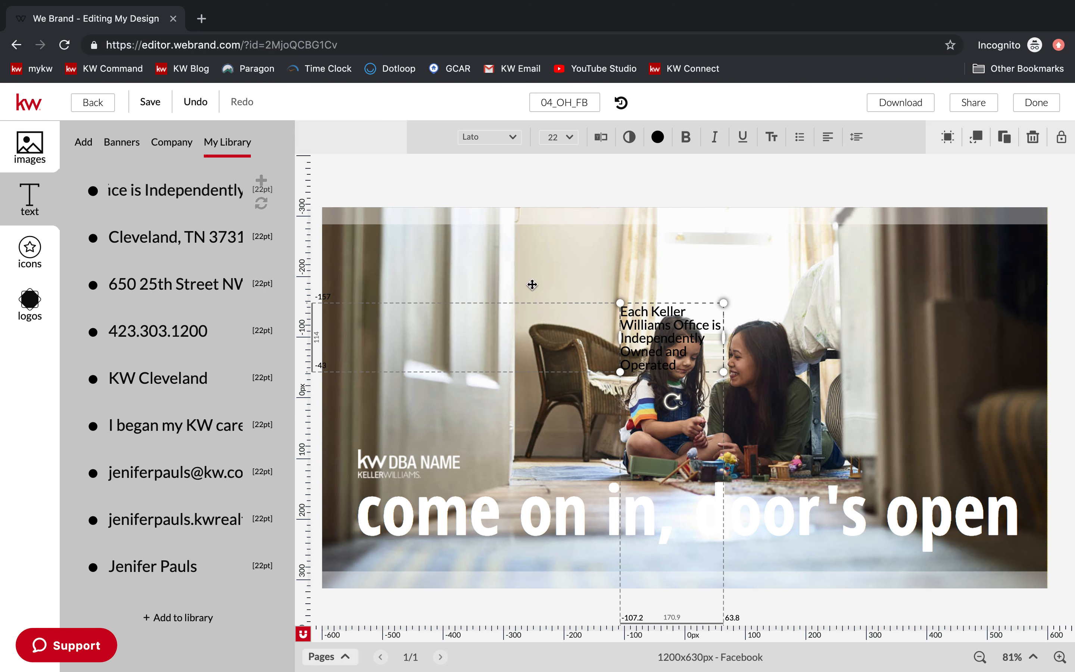
drag(720, 339, 1025, 307)
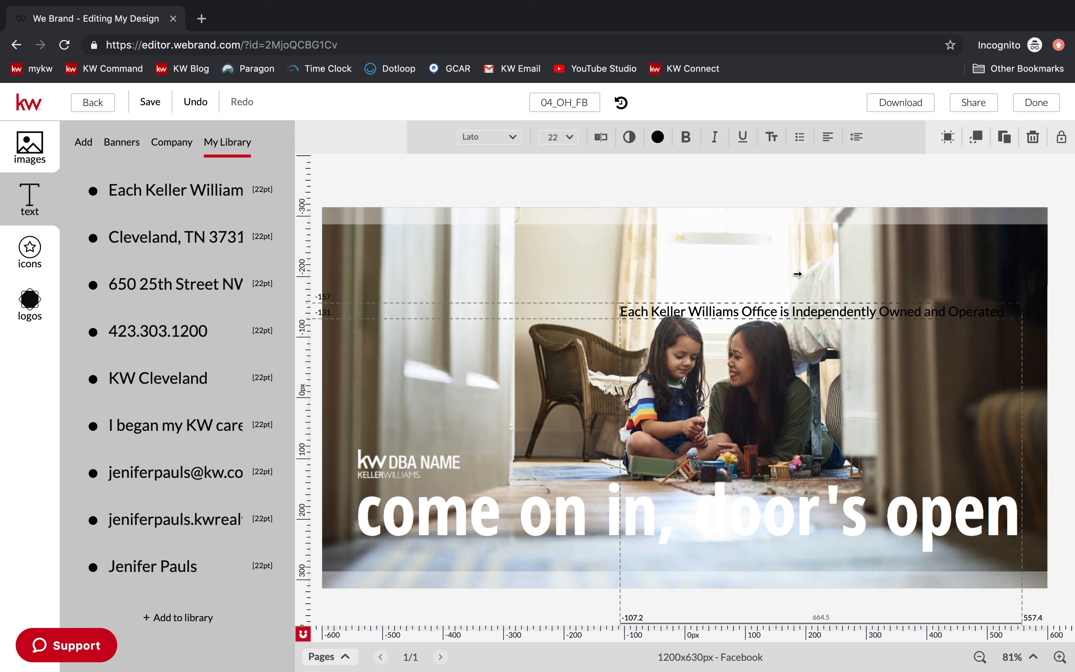
click(658, 138)
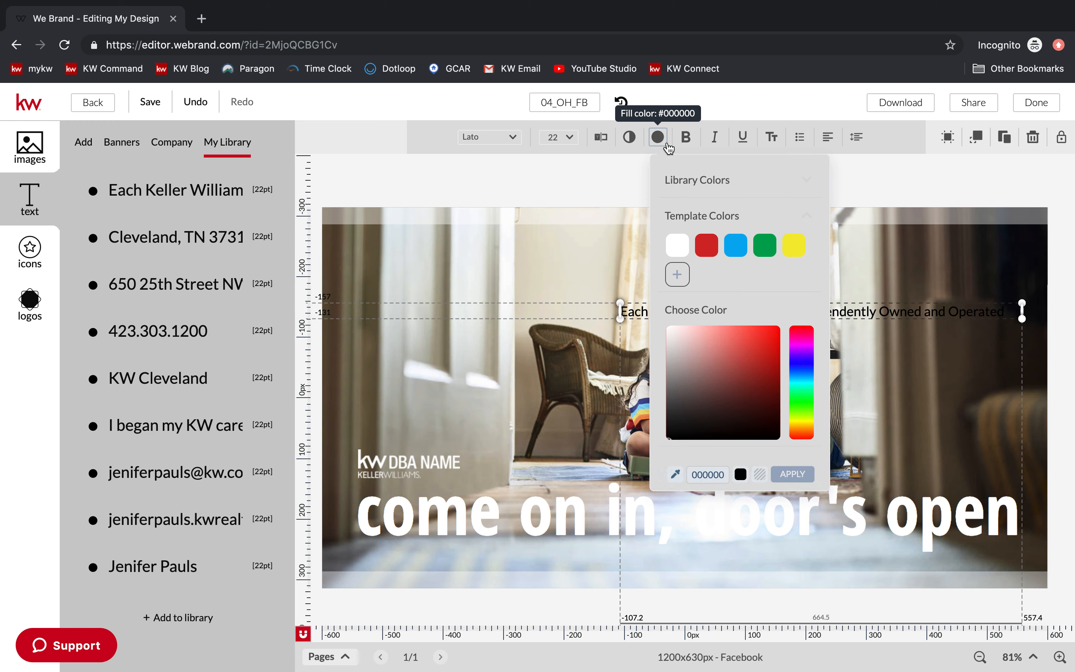
click(676, 247)
Shrink the ownership statement to 13.2 pt, about 400 px wide, and place it beneath the start of the headline.
drag(719, 309, 554, 567)
drag(862, 580, 644, 564)
click(639, 561)
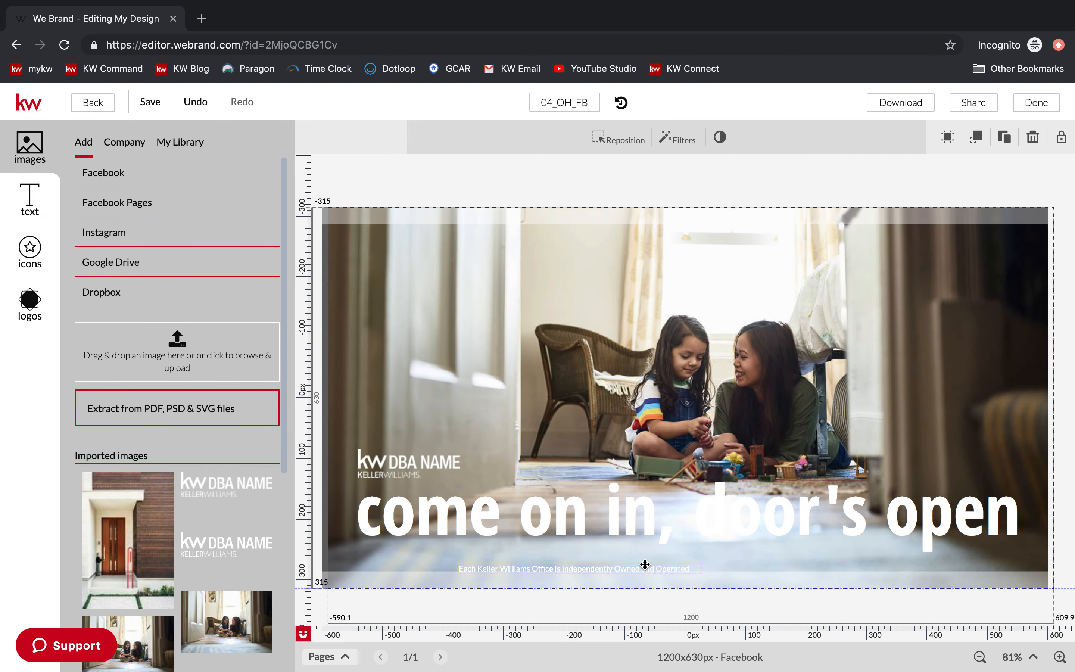
click(577, 569)
drag(576, 569, 469, 571)
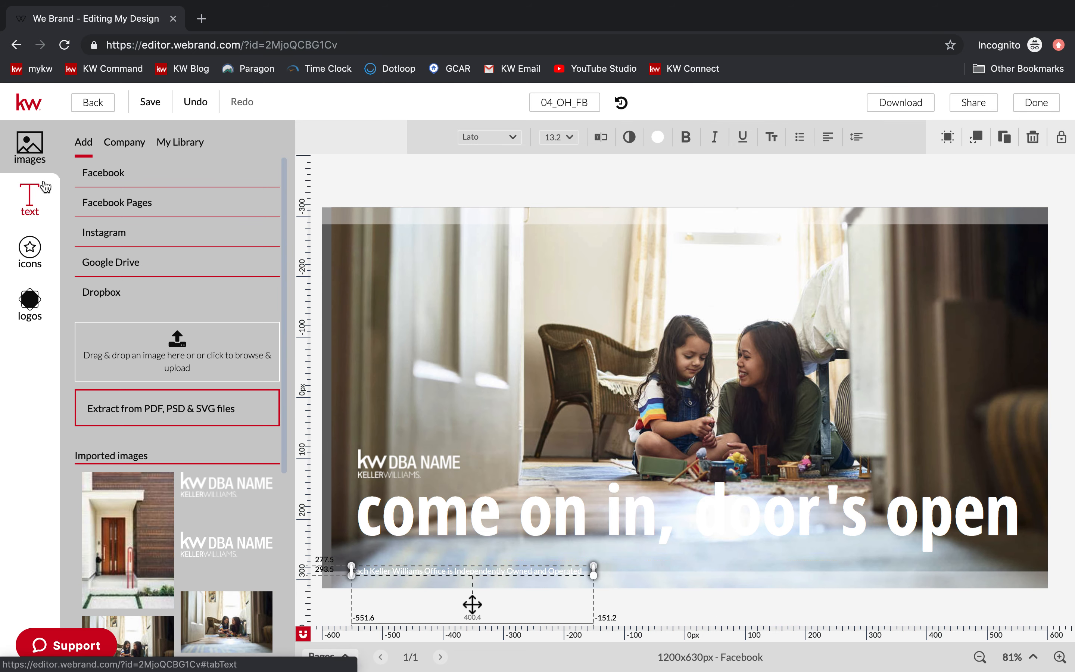
Examine the text options: personal library, company texts with the Ownership Statement folder, banners and basic text styles.
click(30, 196)
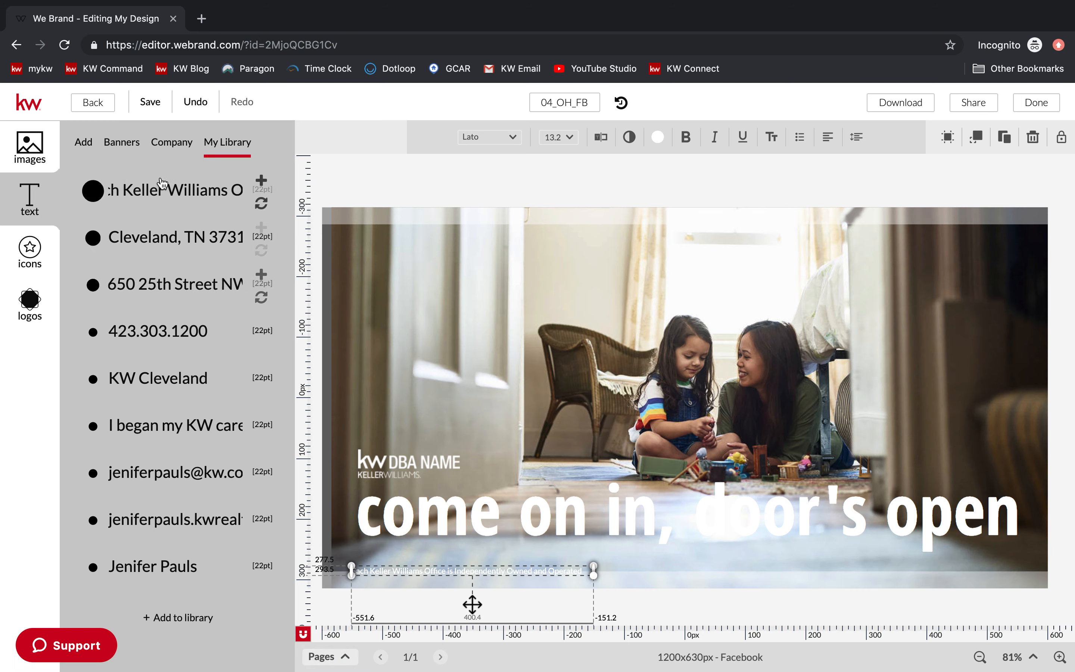
click(193, 149)
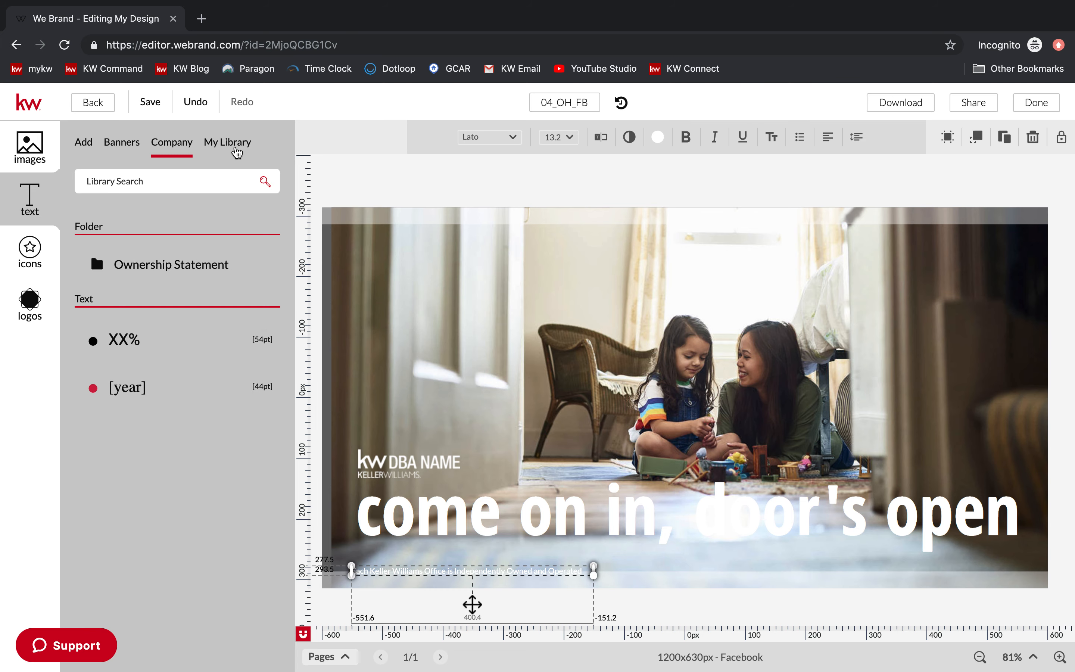
click(231, 144)
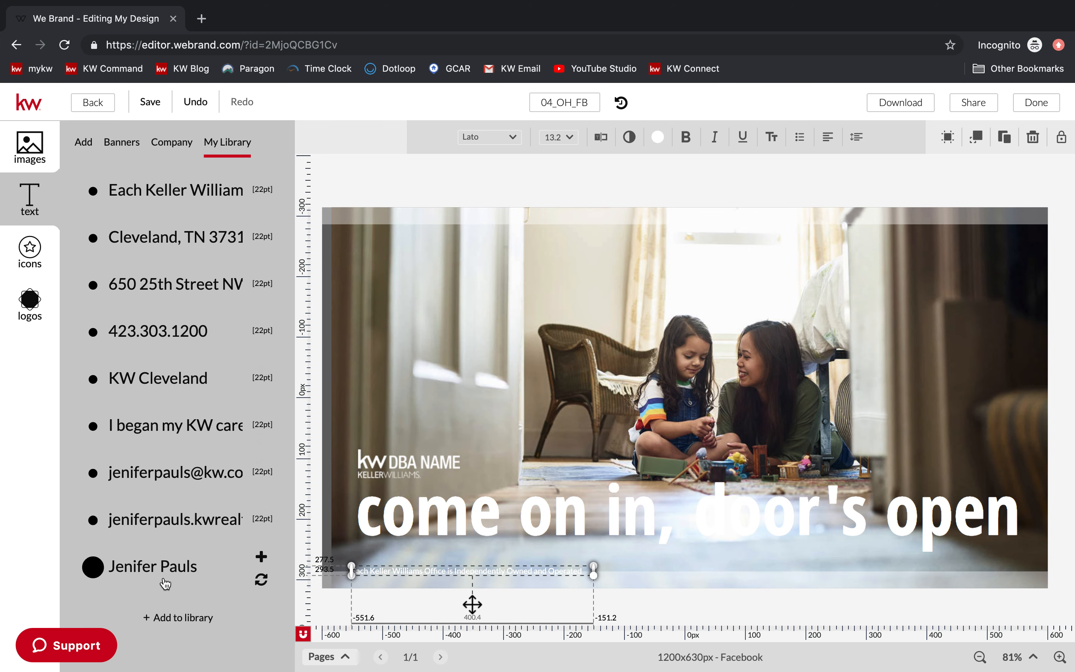
click(173, 145)
click(162, 280)
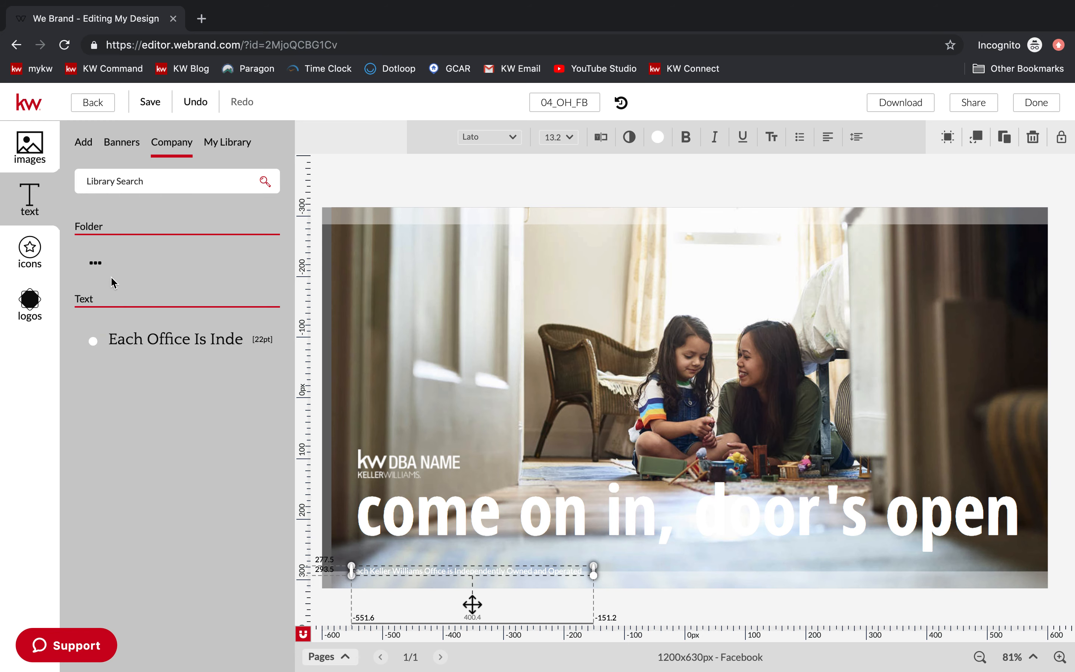
click(122, 263)
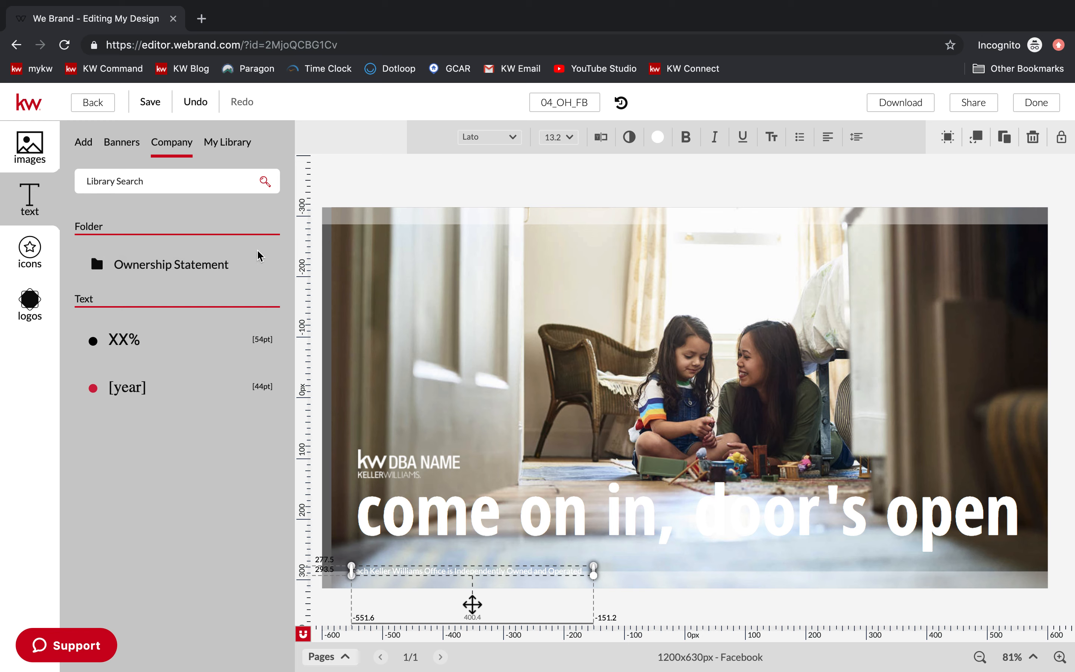
click(127, 150)
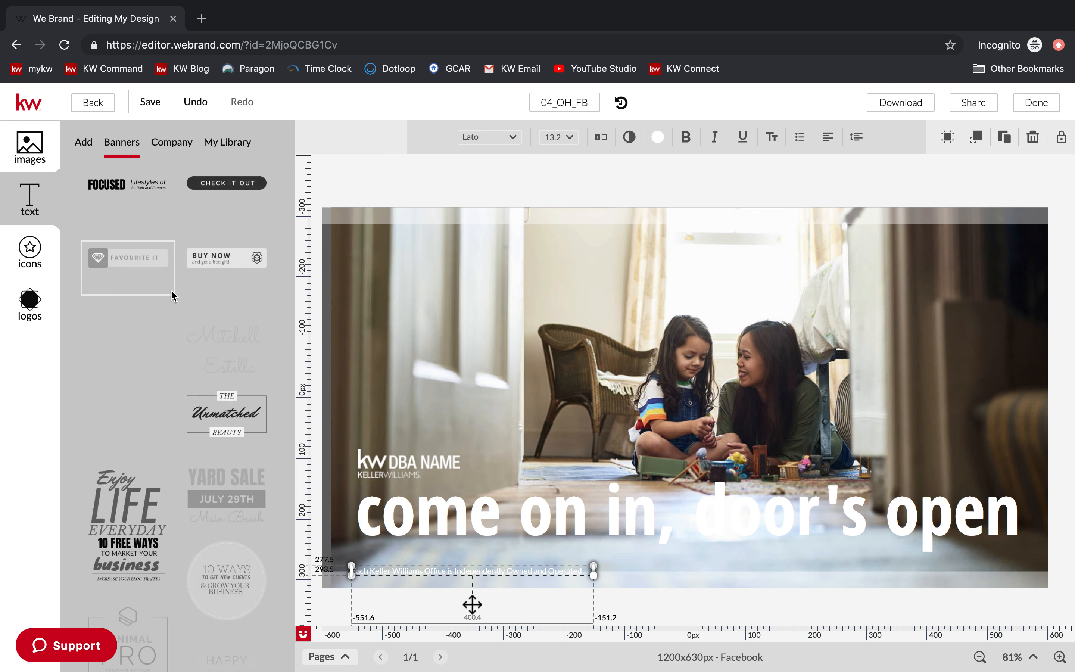
scroll(178, 295, down, 5)
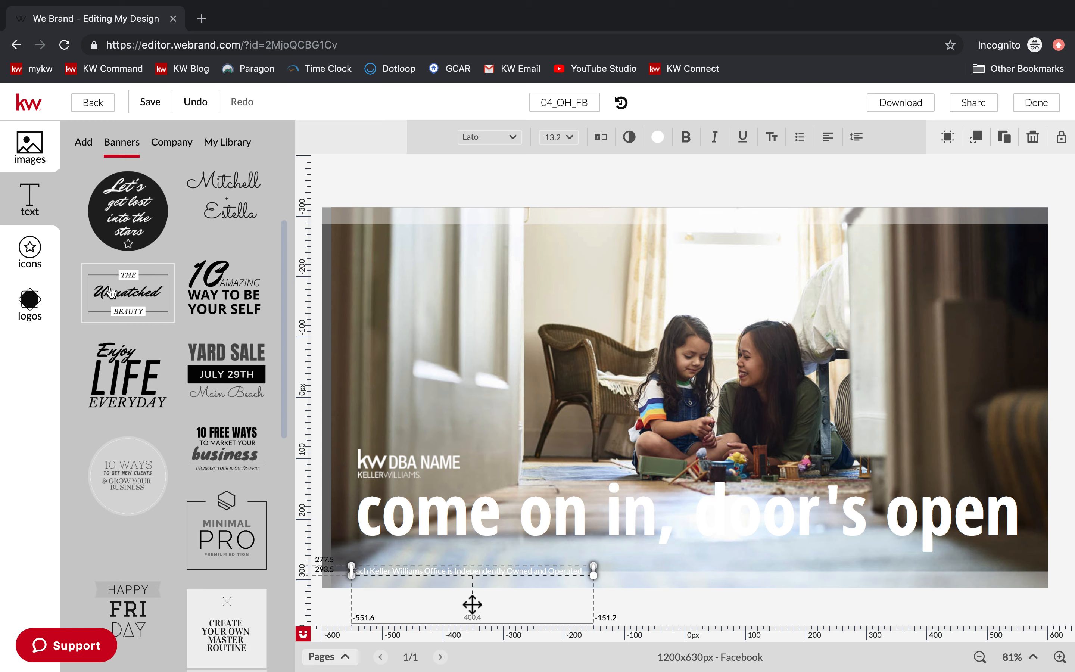
click(82, 152)
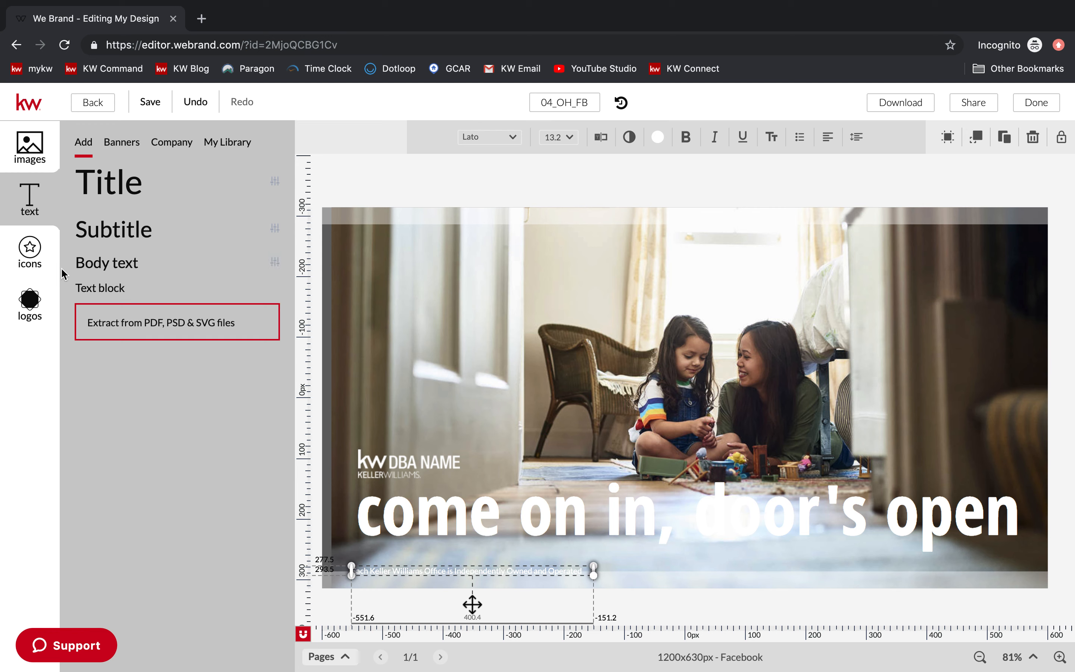
Examine the icon collections, checking the personal and company libraries and browsing the stock icons.
click(45, 262)
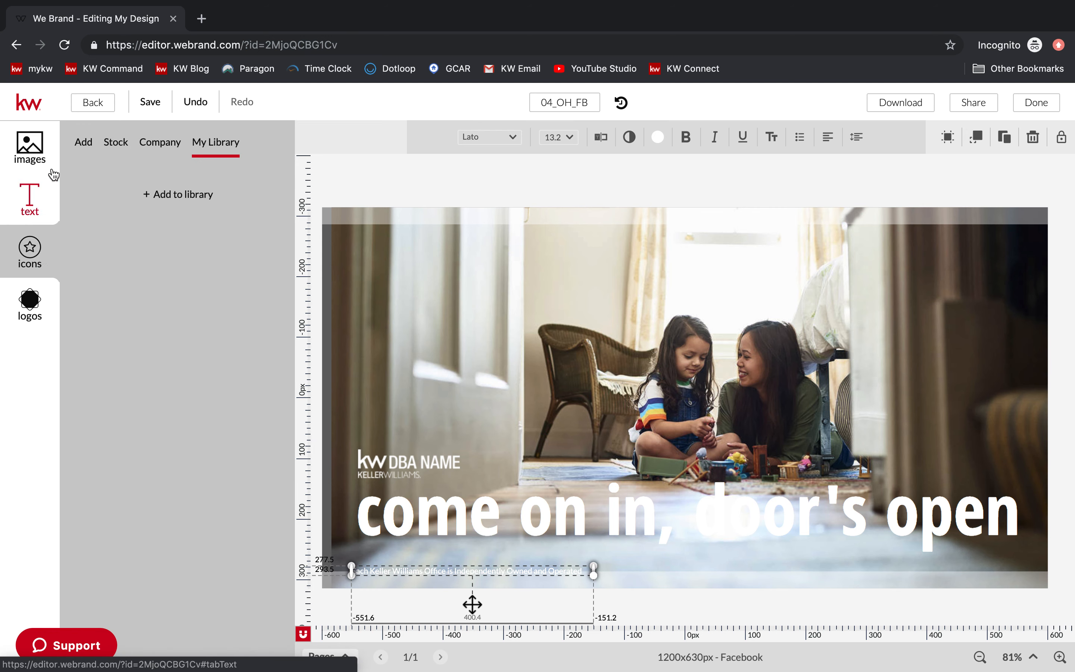
click(181, 151)
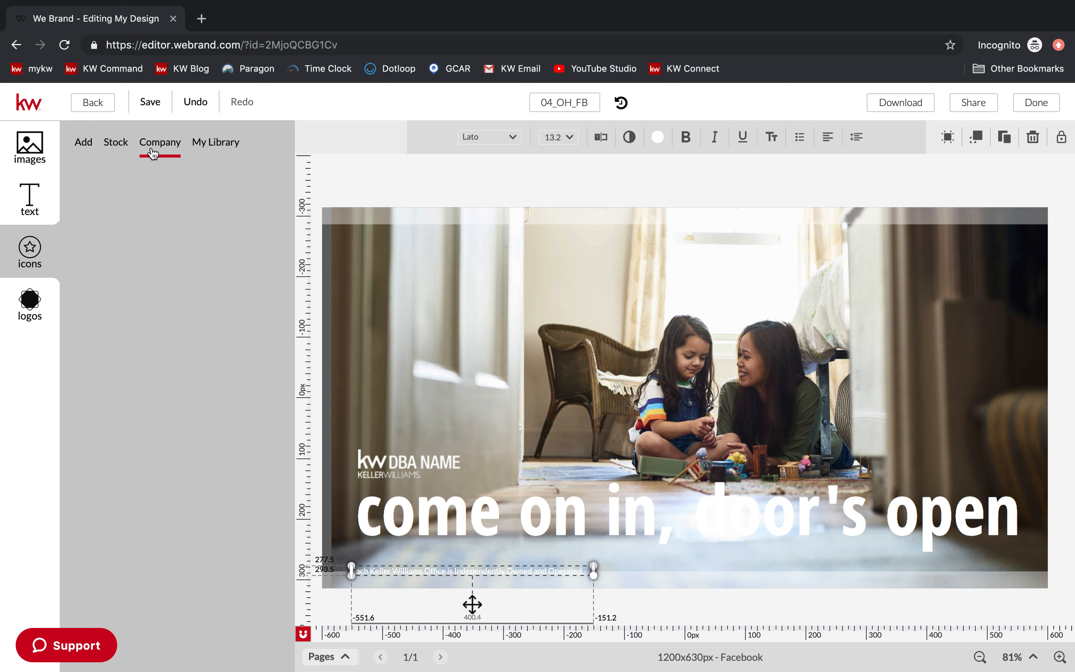
click(116, 147)
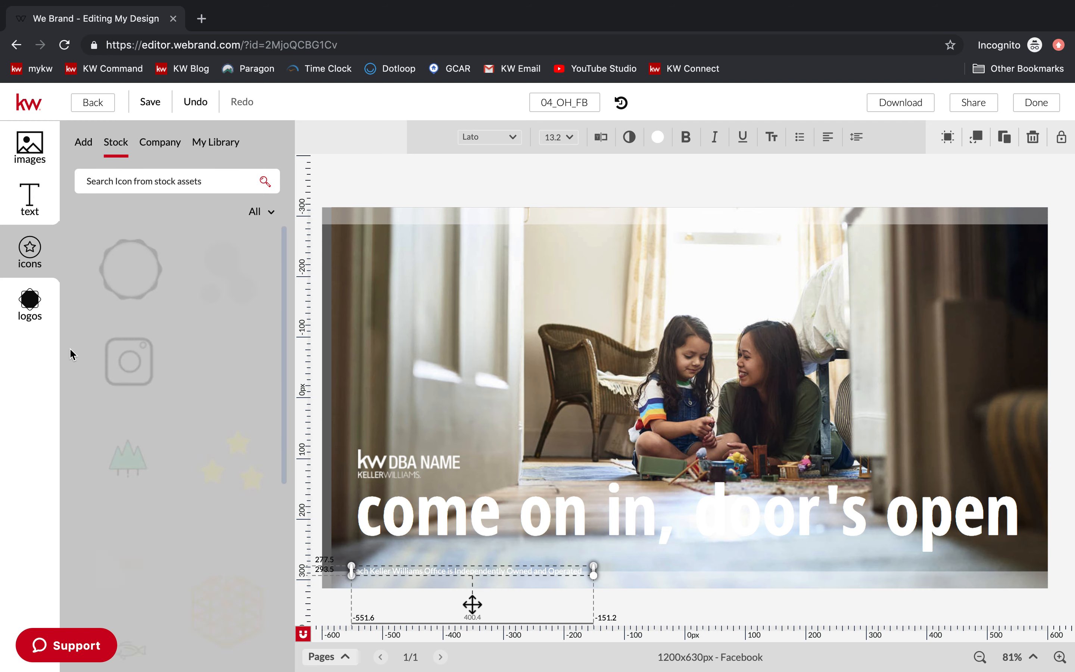
scroll(204, 408, down, 3)
scroll(204, 413, down, 8)
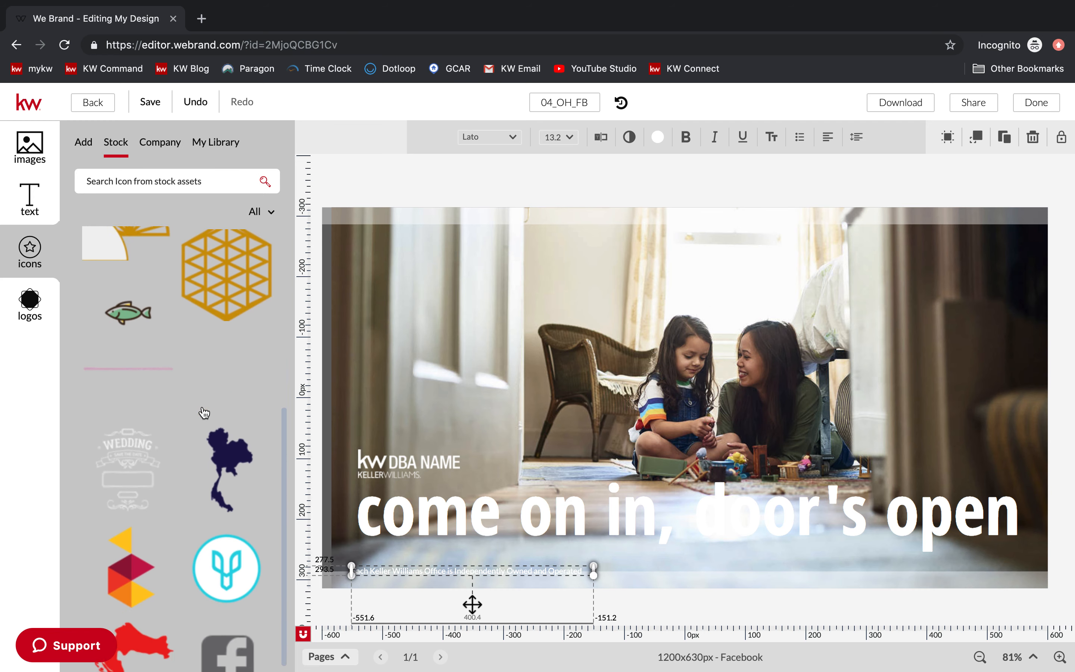
scroll(155, 438, down, 15)
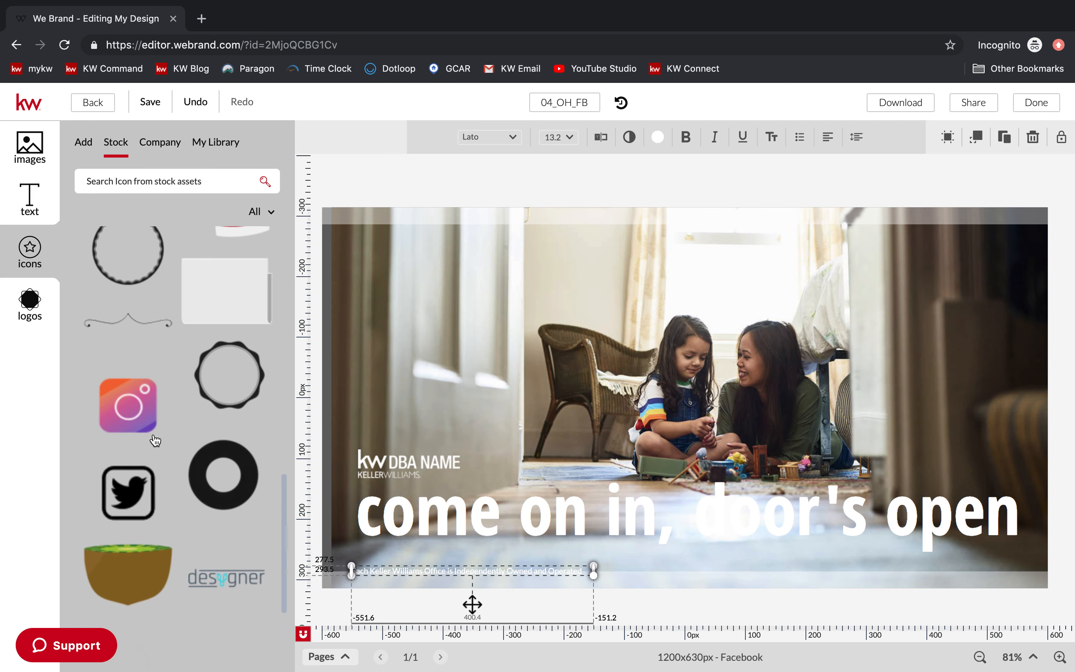
scroll(155, 435, down, 8)
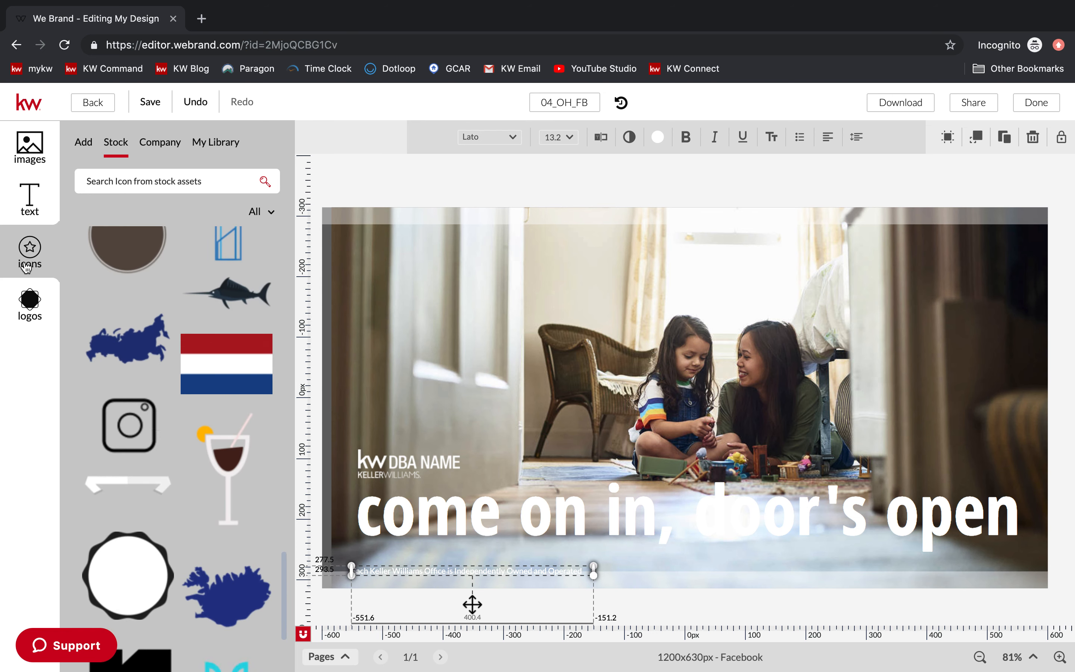
Try the white KW Cleveland logo at about 187 px wide above the DBA placeholder logo, and delete it.
click(40, 308)
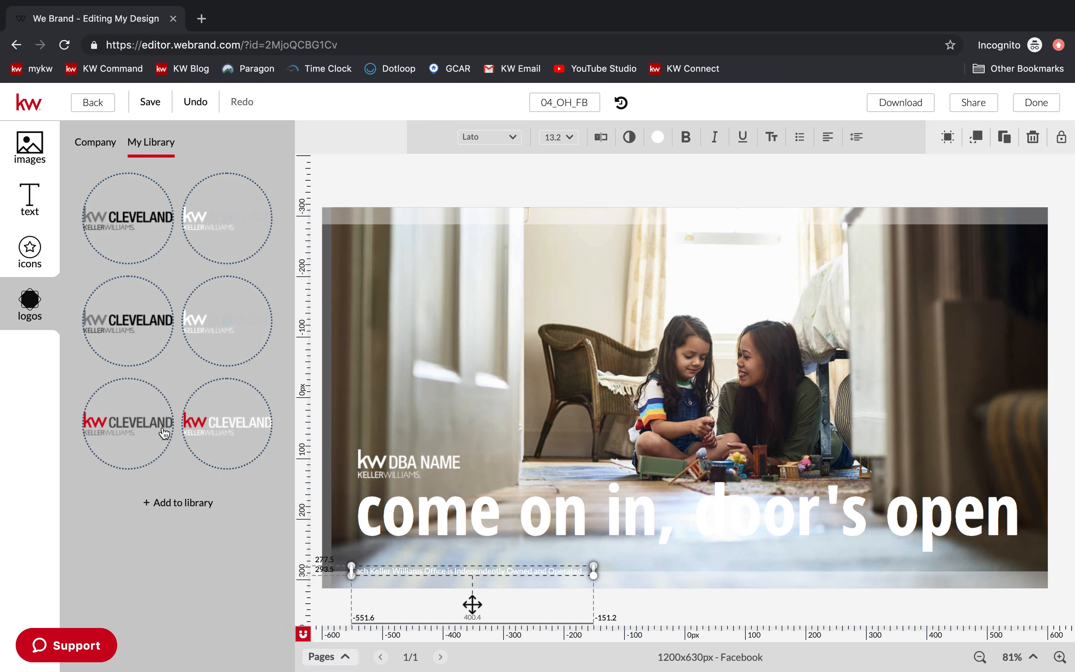
drag(237, 231, 750, 377)
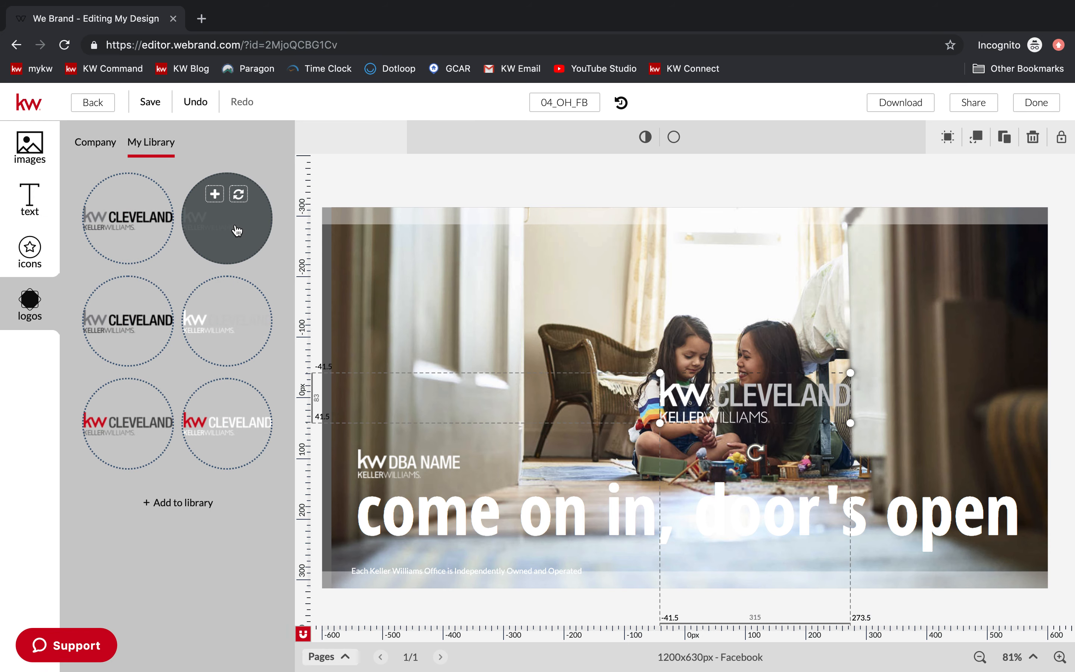
drag(850, 422, 425, 446)
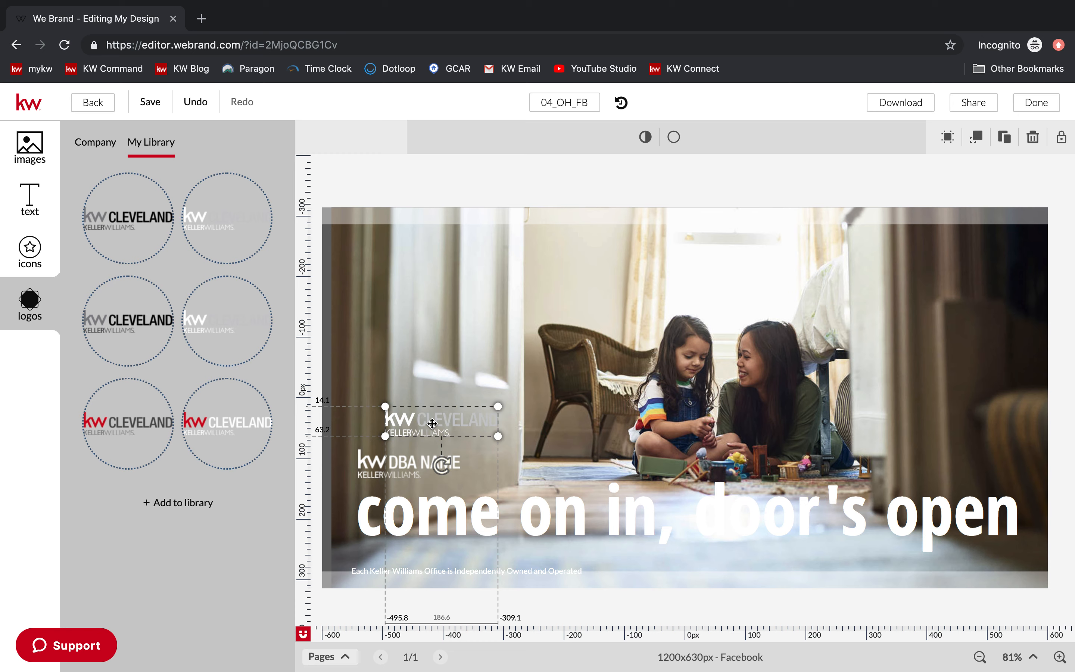
drag(432, 422, 411, 324)
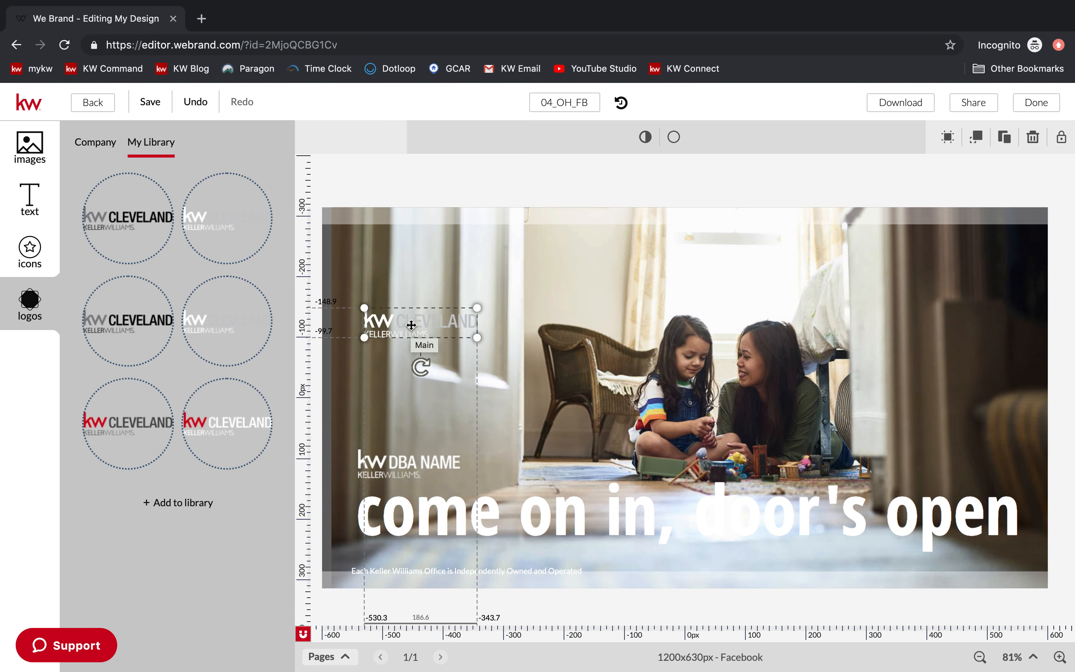
key(Delete)
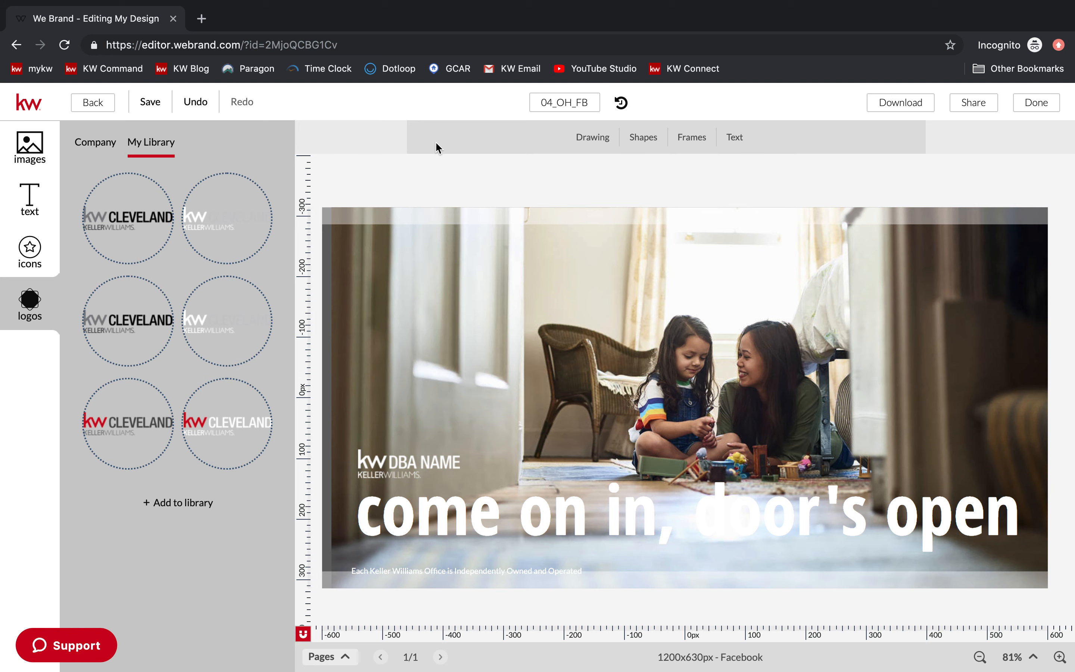
mouse_move(616, 4)
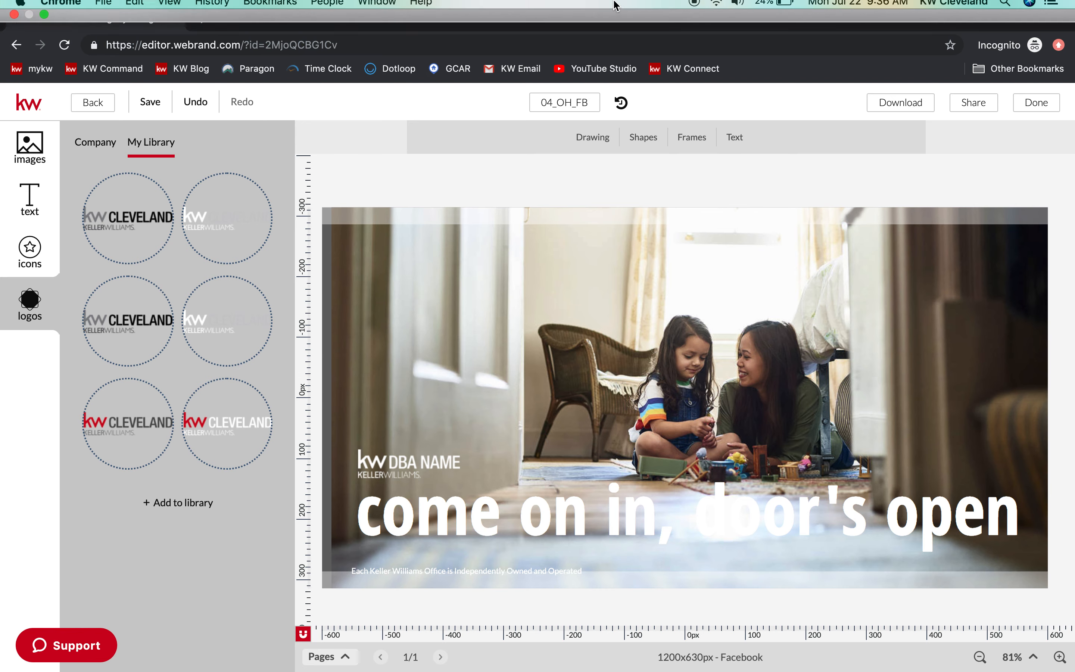